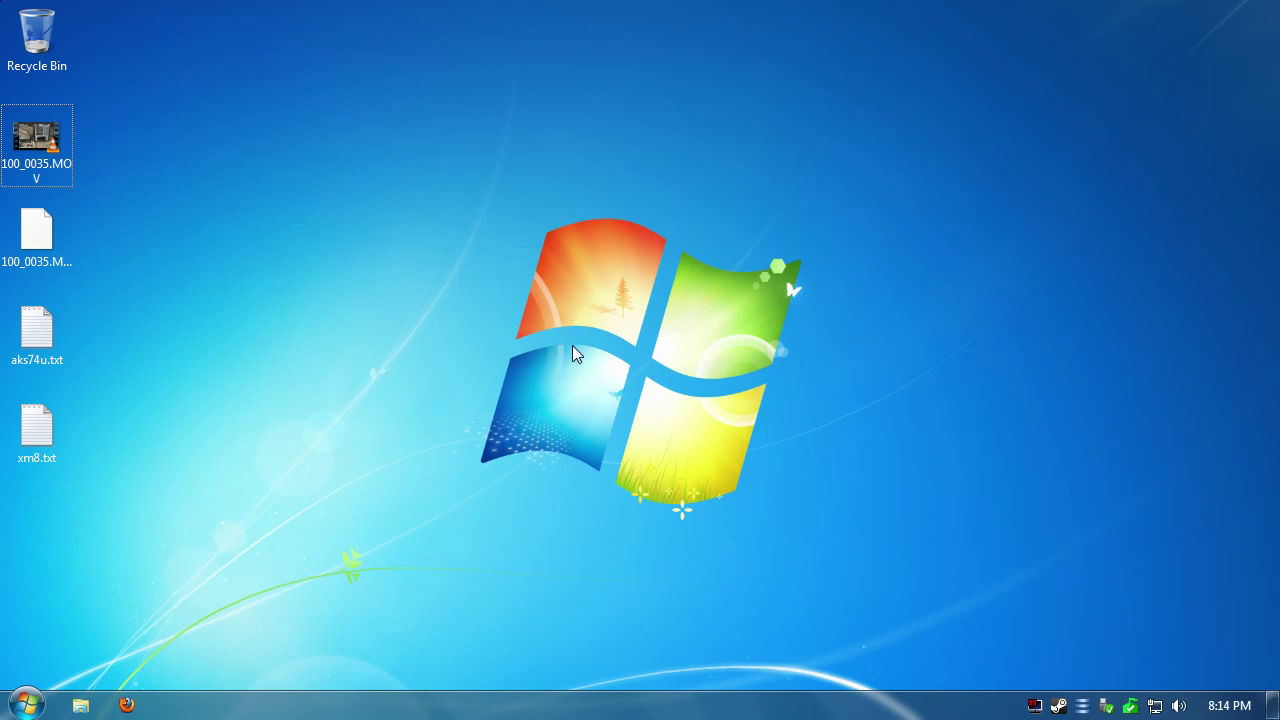
Check the available resolutions and multiple-display modes in the desktop's screen resolution settings, and accept the dialog.
right_click(572, 270)
click(457, 489)
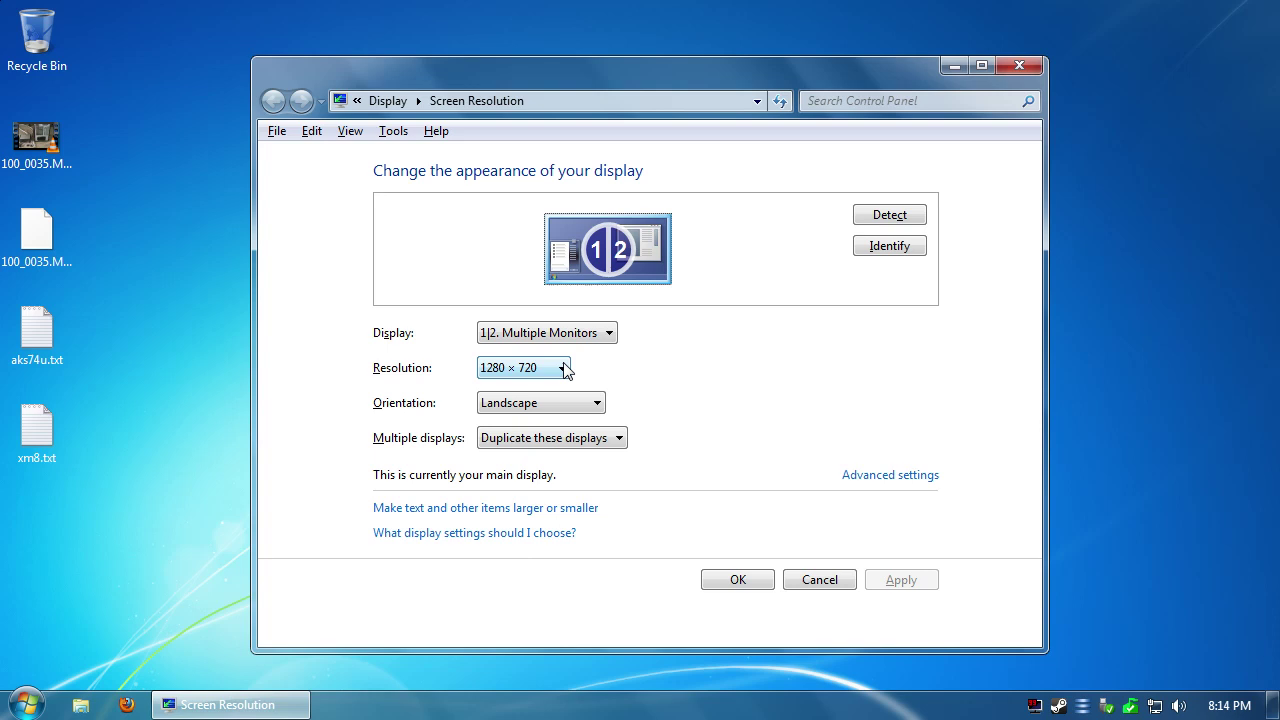
click(565, 371)
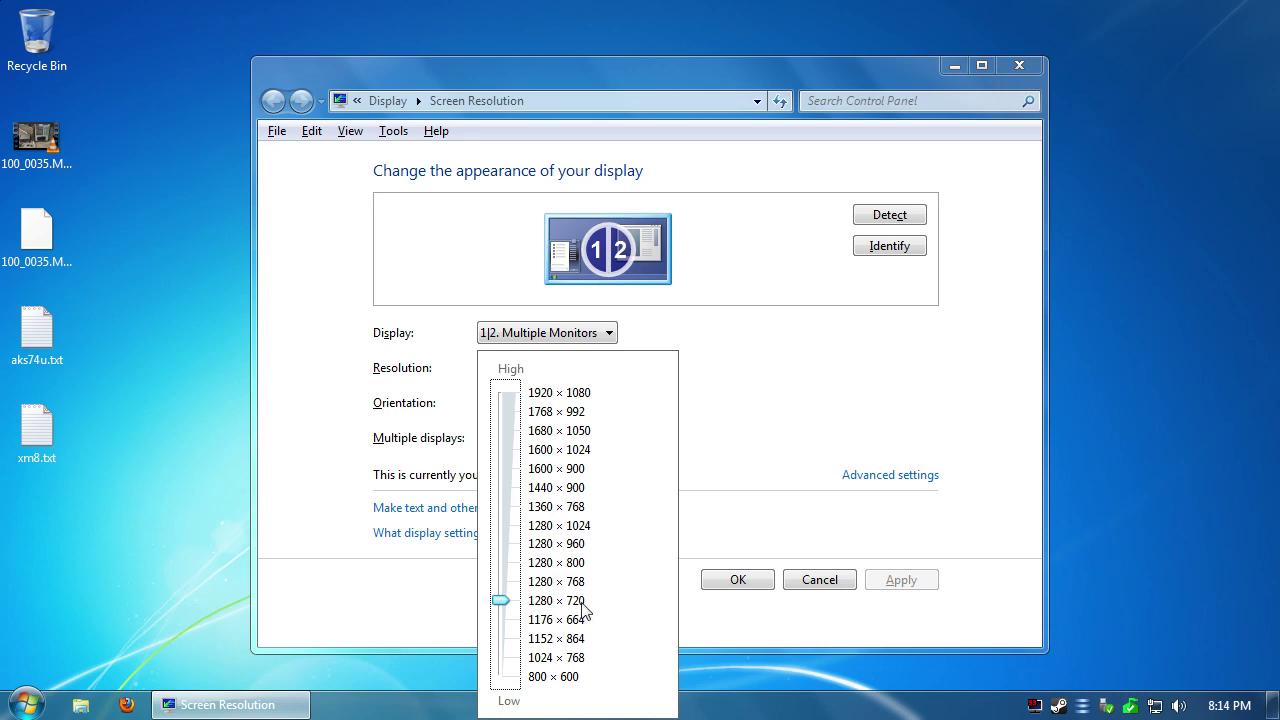
click(768, 422)
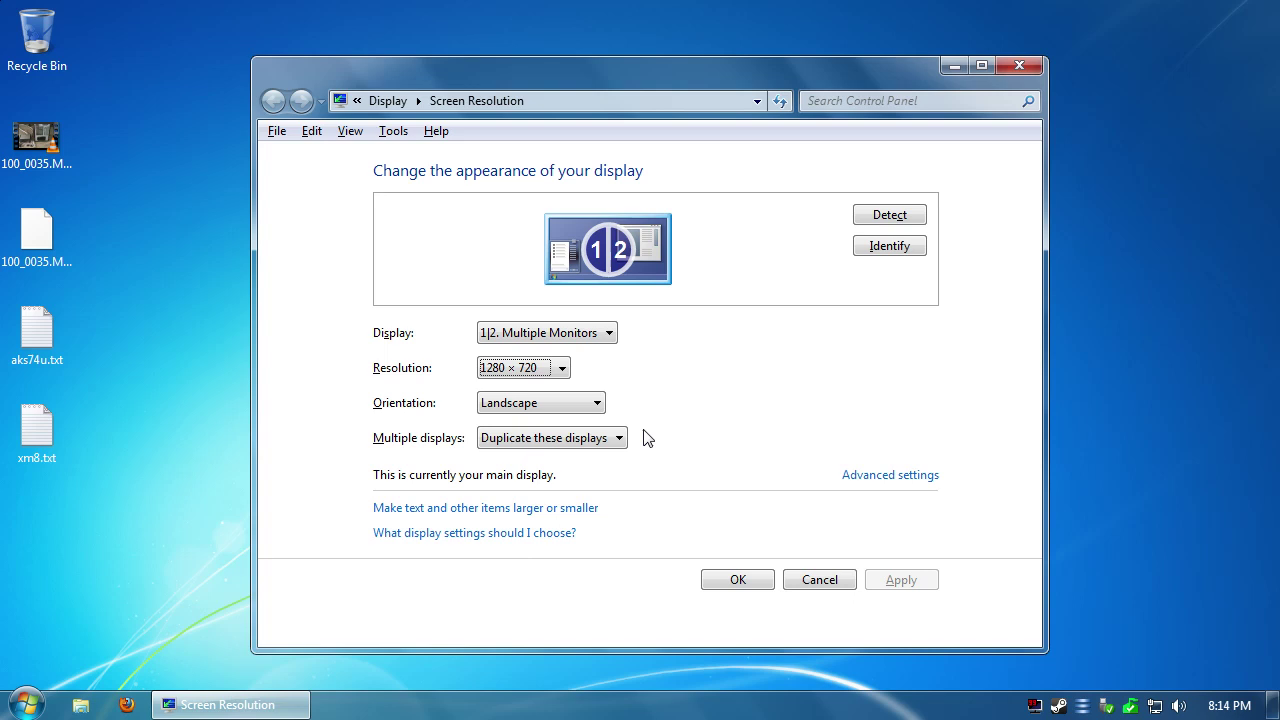
click(619, 440)
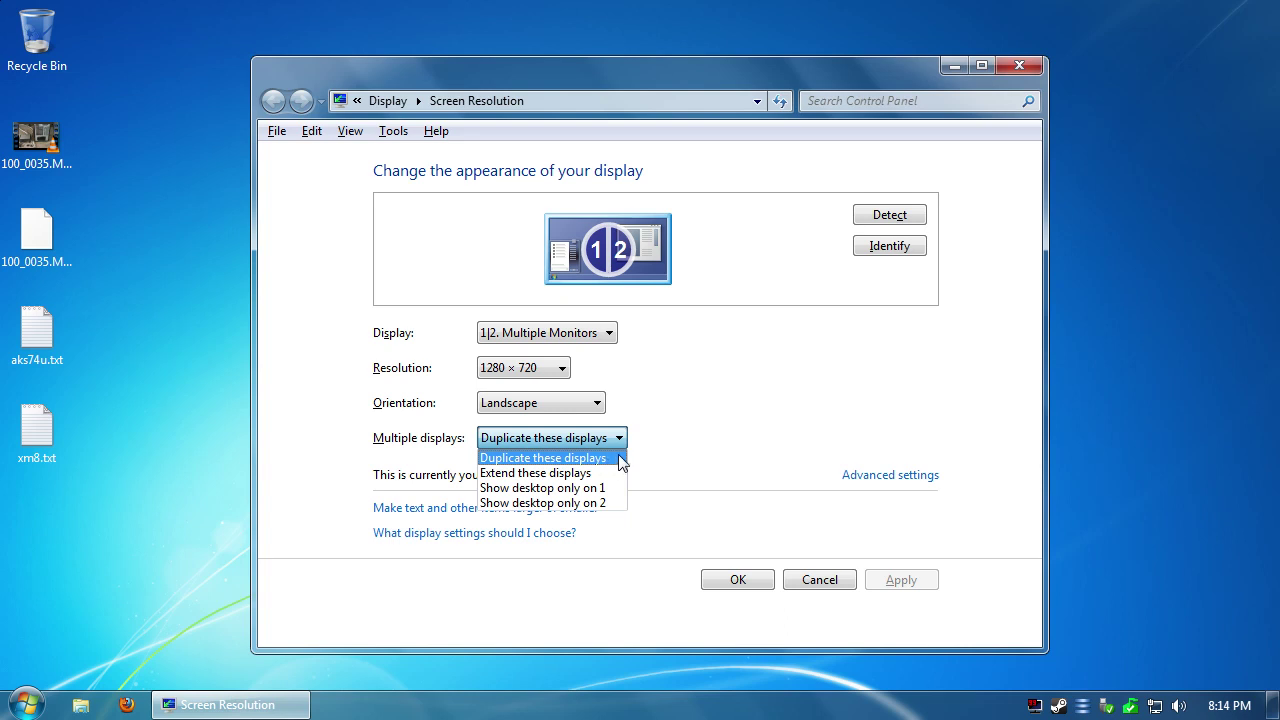
click(622, 440)
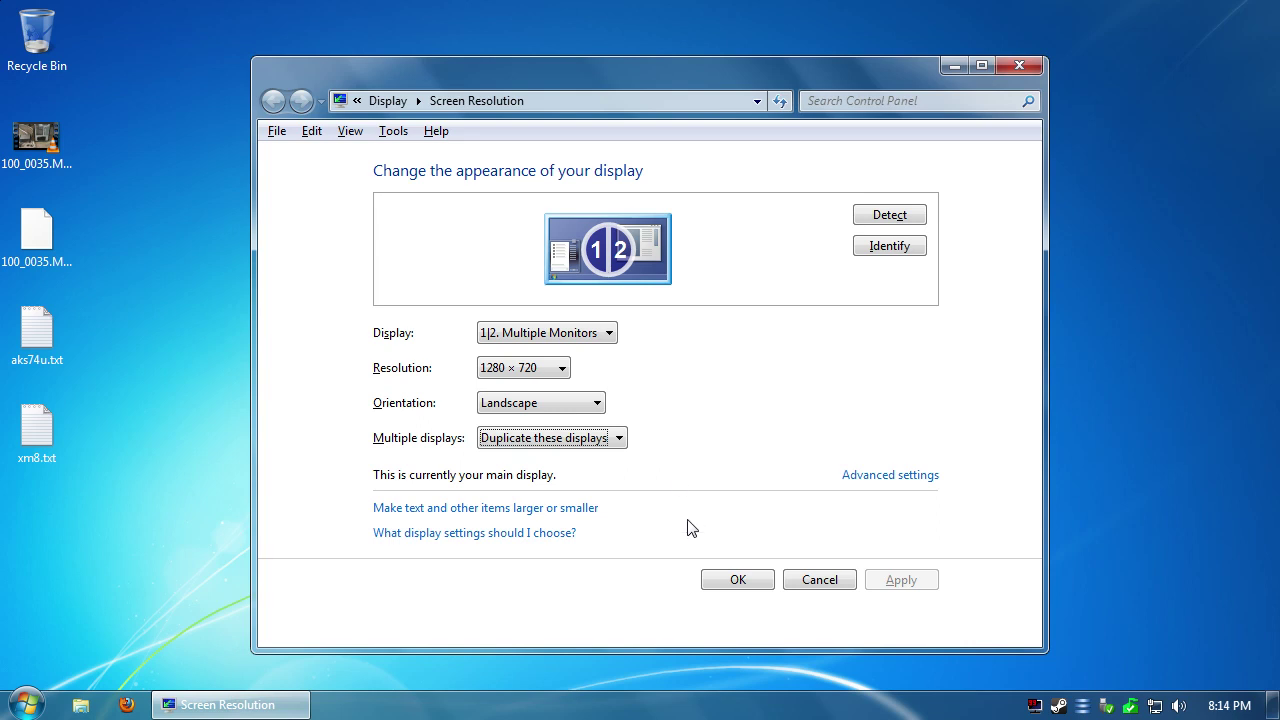
click(743, 586)
Launch TotalMedia Extreme and open its Record Video capture module.
click(26, 705)
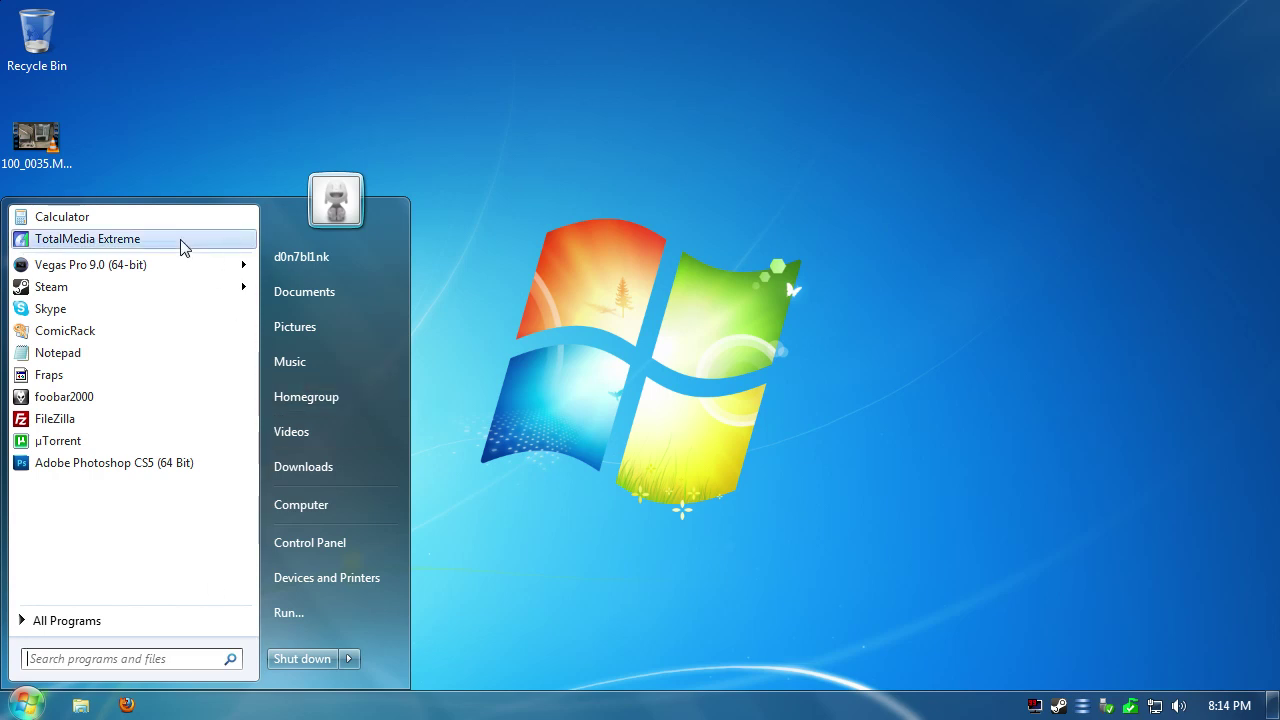
click(87, 239)
mouse_move(408, 231)
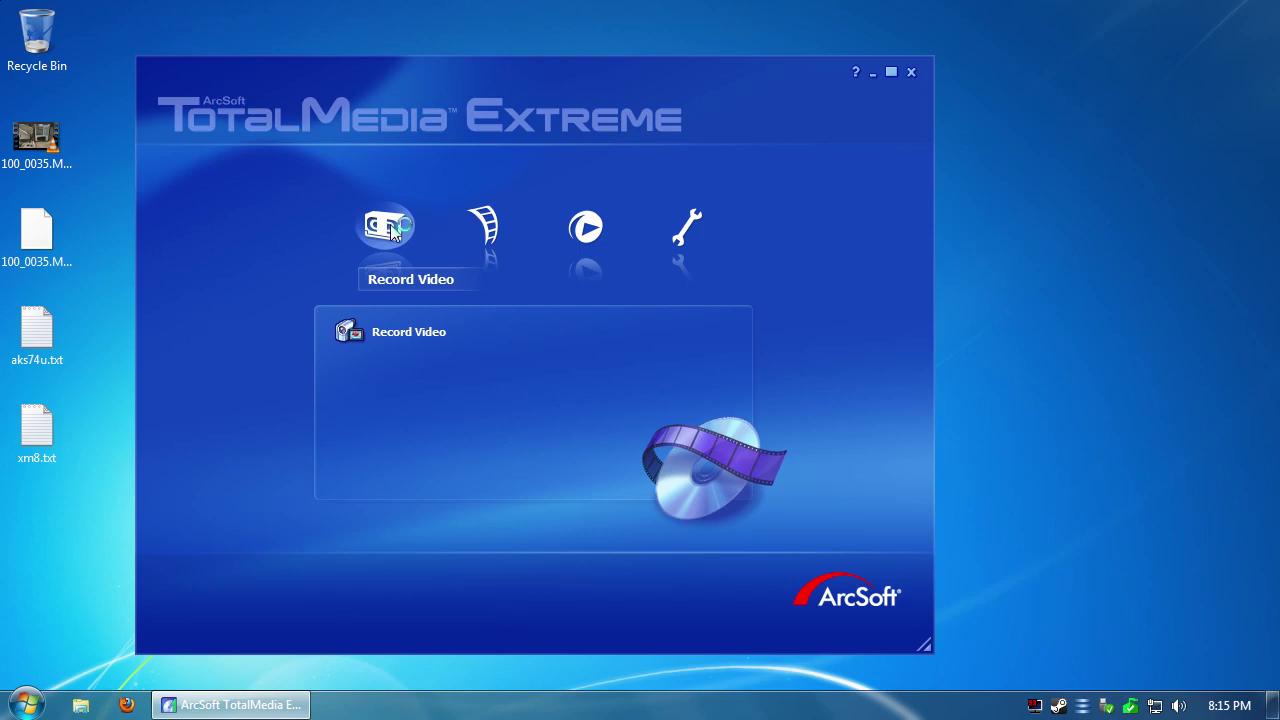
click(393, 228)
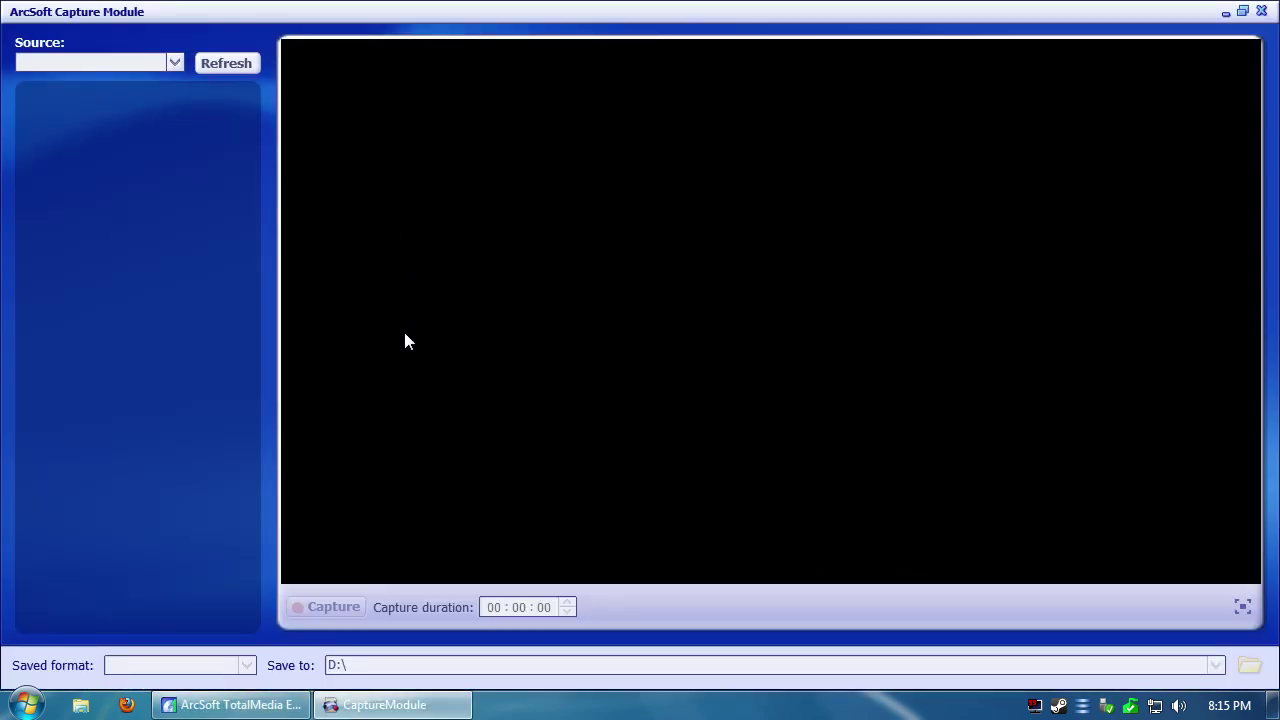
click(198, 161)
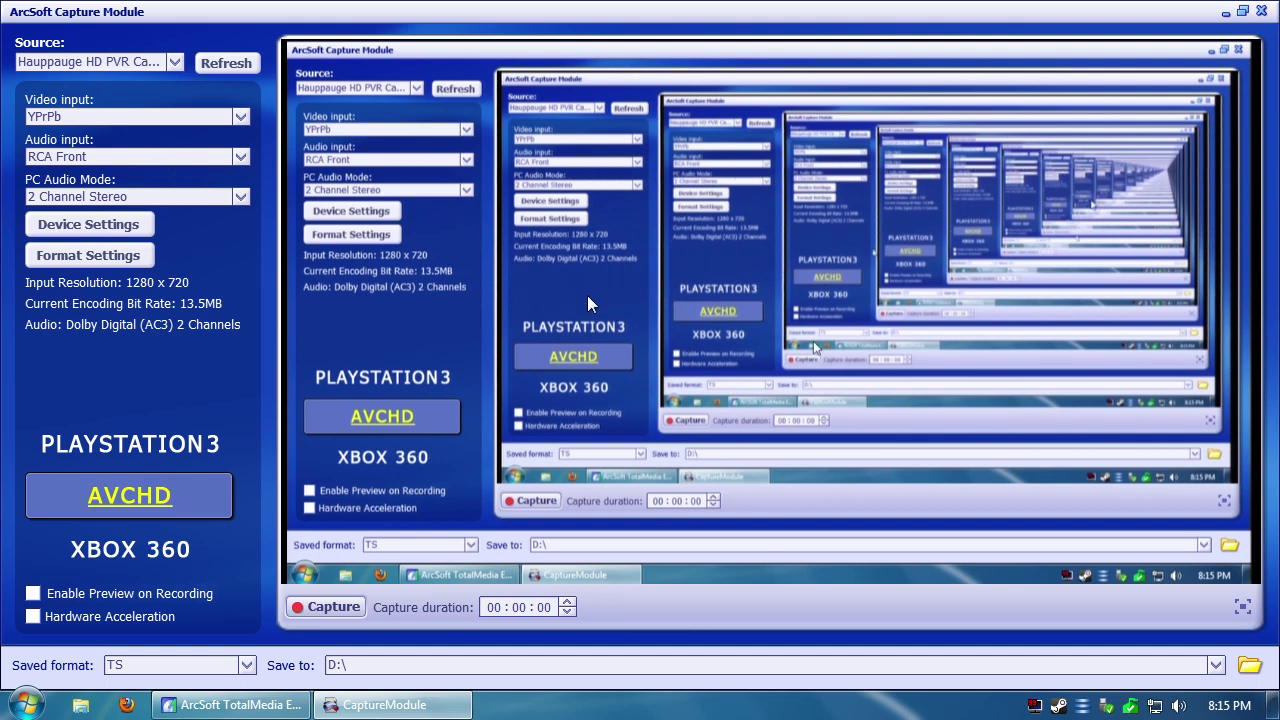
Choose RCA Front as the audio input and 2 Channel Stereo as the PC audio mode, and check the video input options.
click(241, 157)
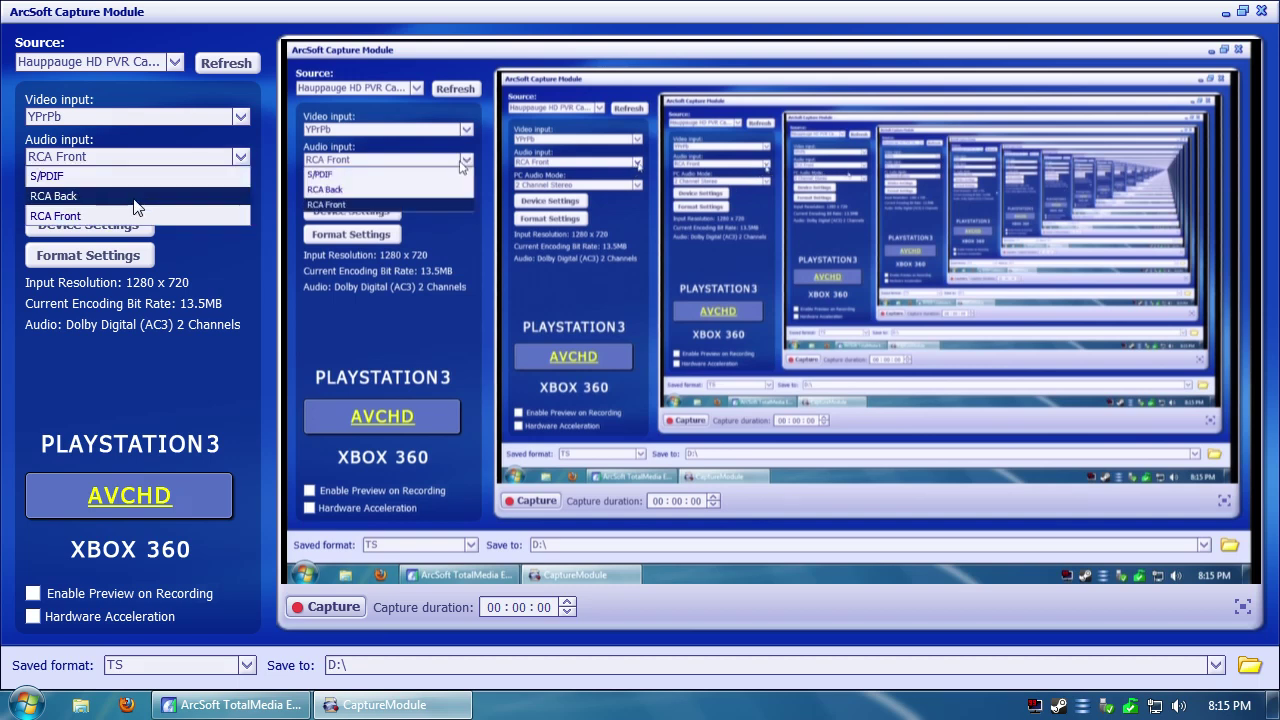
click(85, 217)
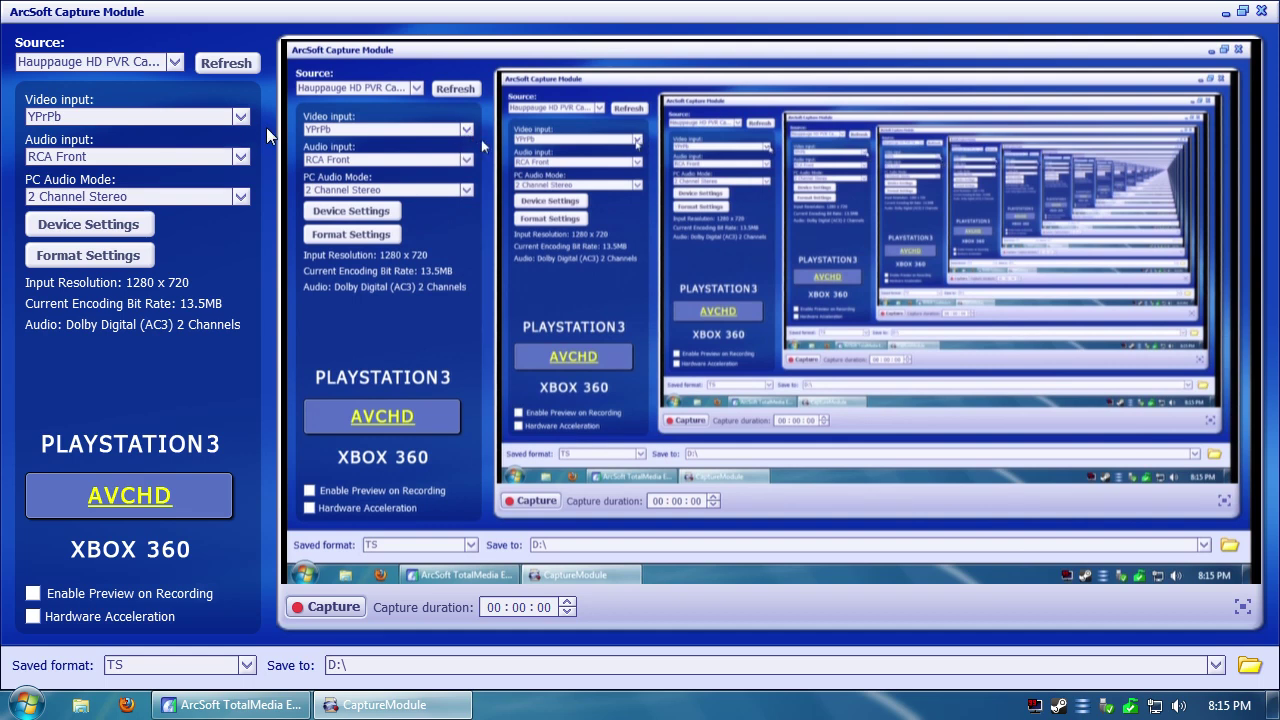
click(240, 117)
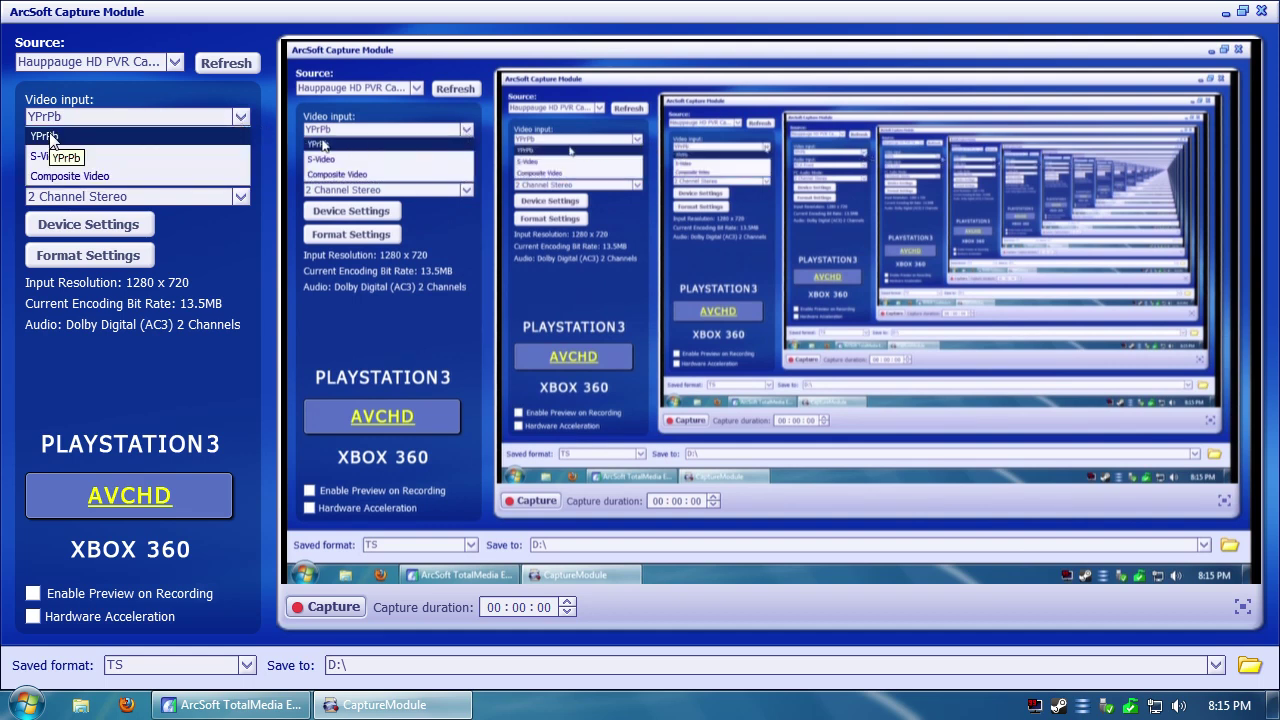
click(242, 117)
click(240, 157)
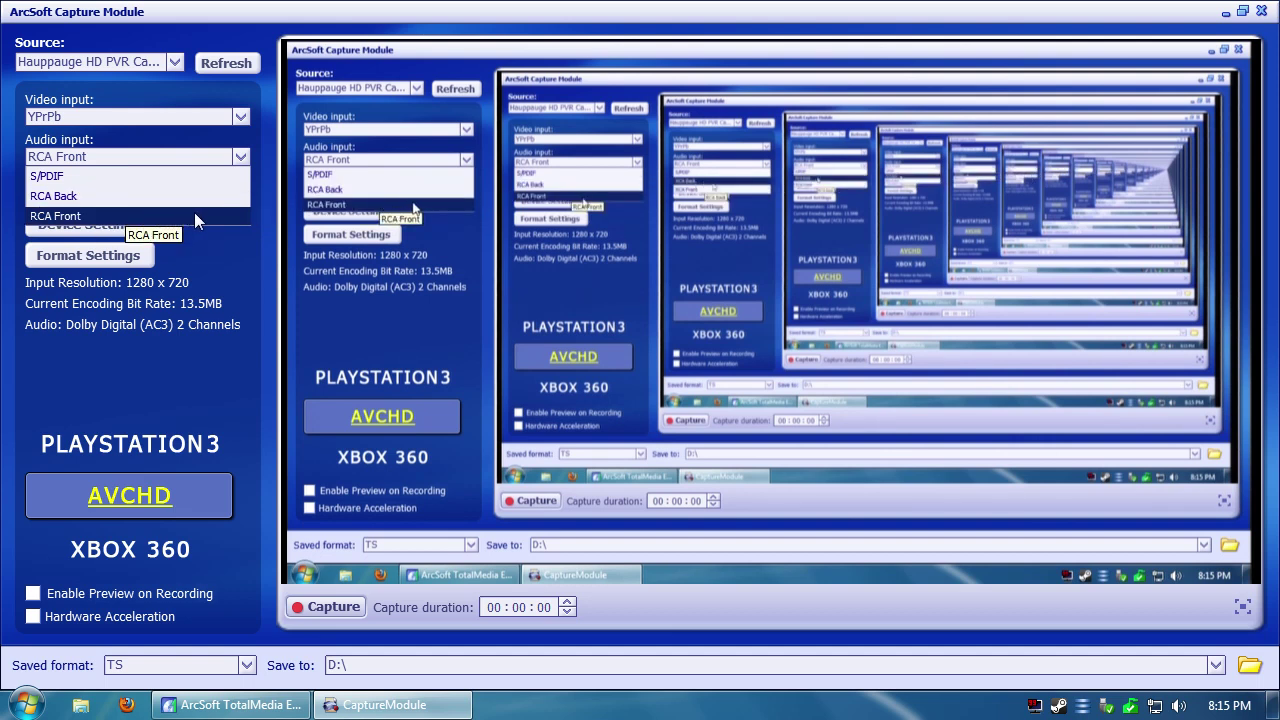
click(235, 212)
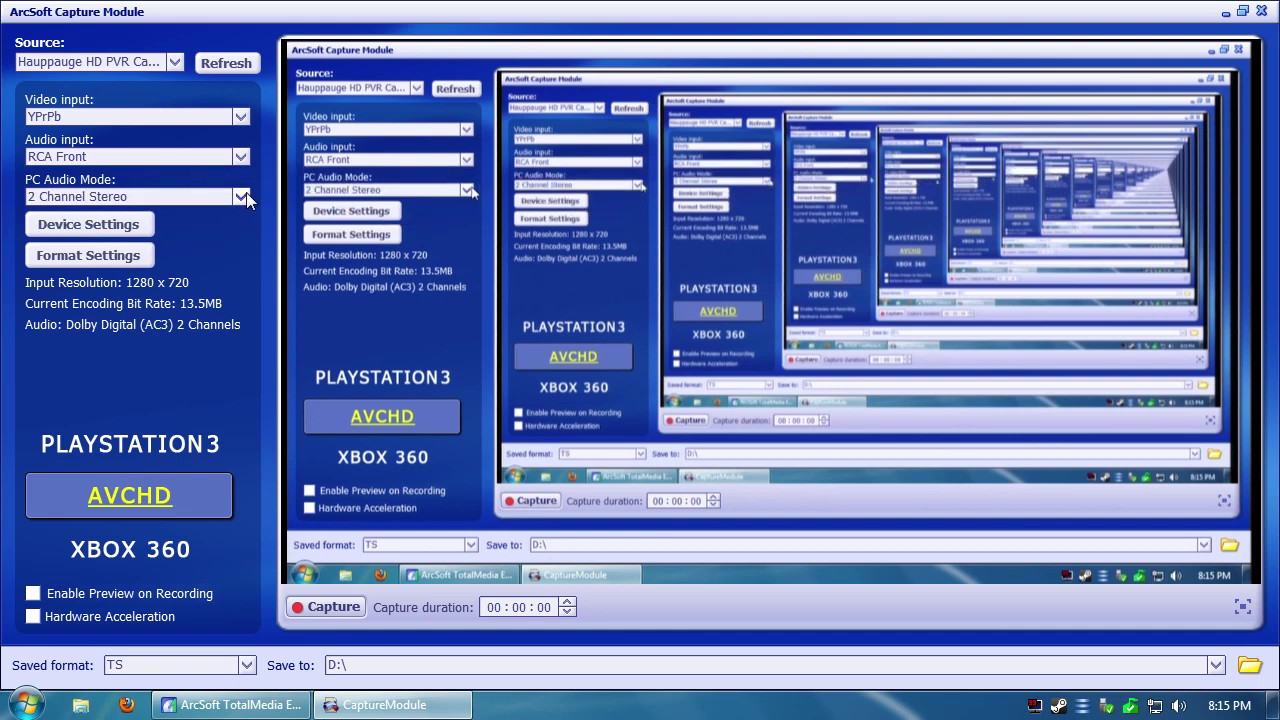
click(245, 196)
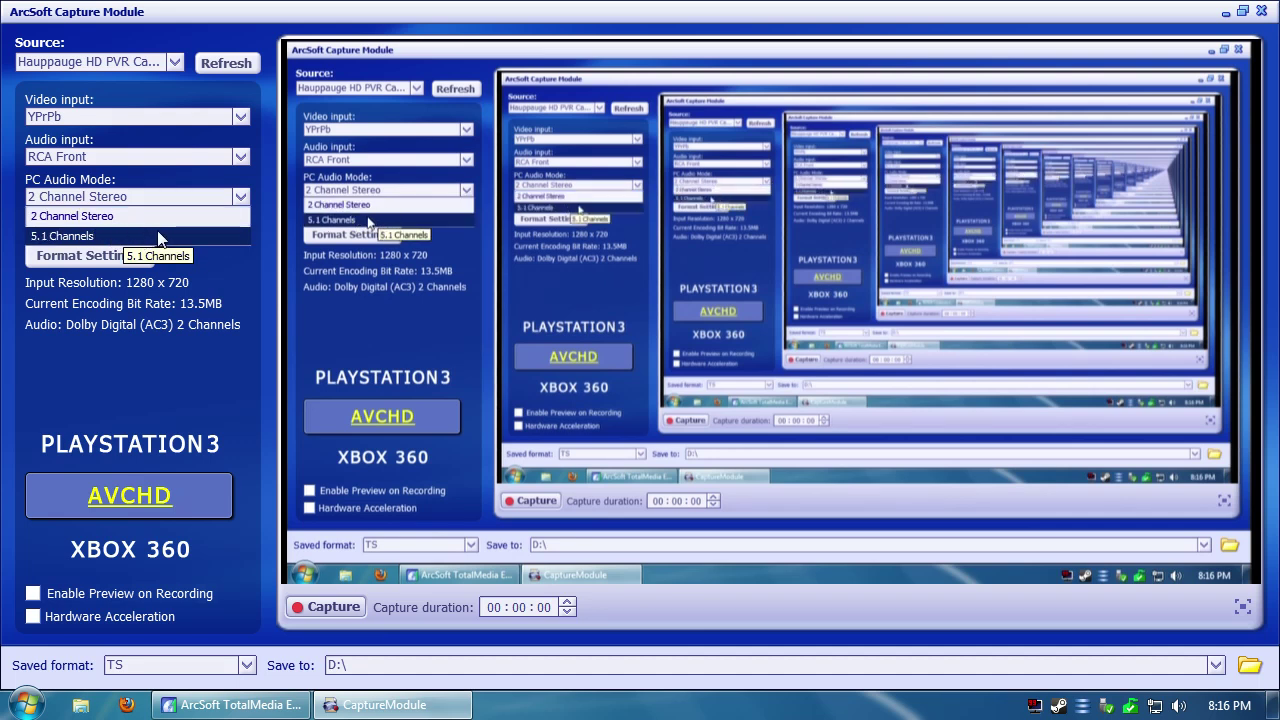
click(185, 218)
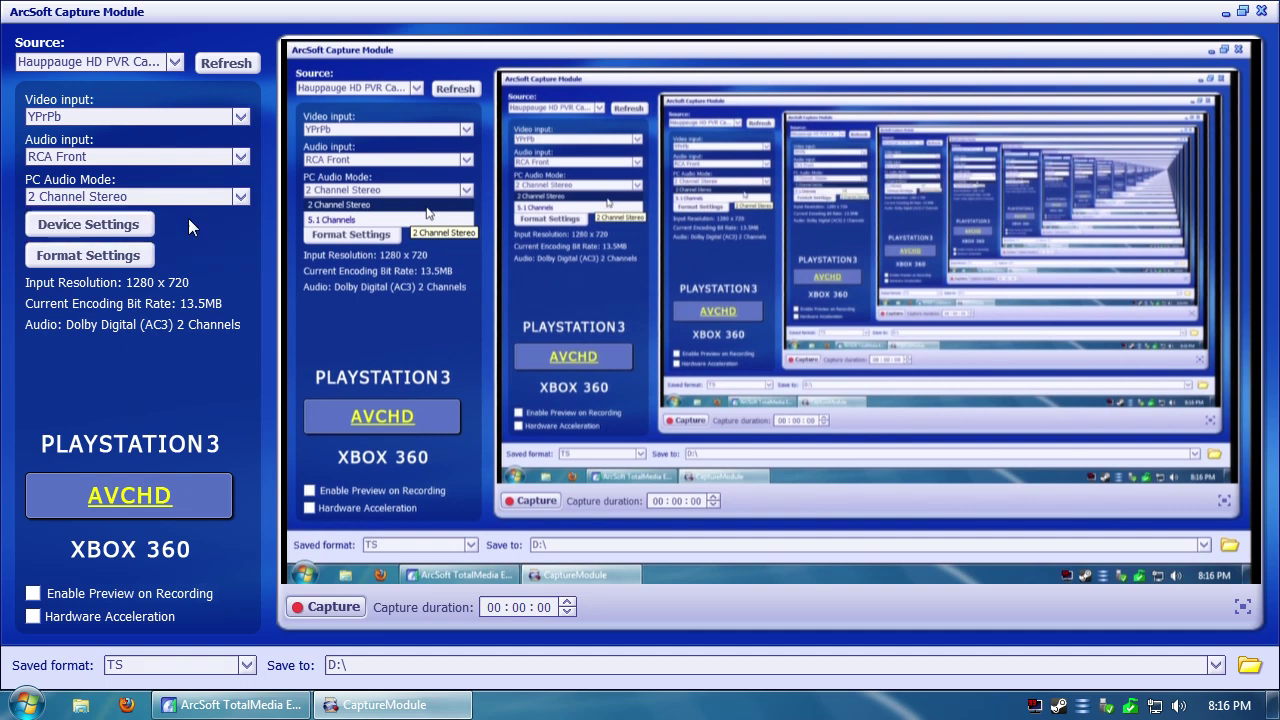
Review the video standard options in the device settings and the bitrate, filter and audio encoder options in the format settings.
click(88, 224)
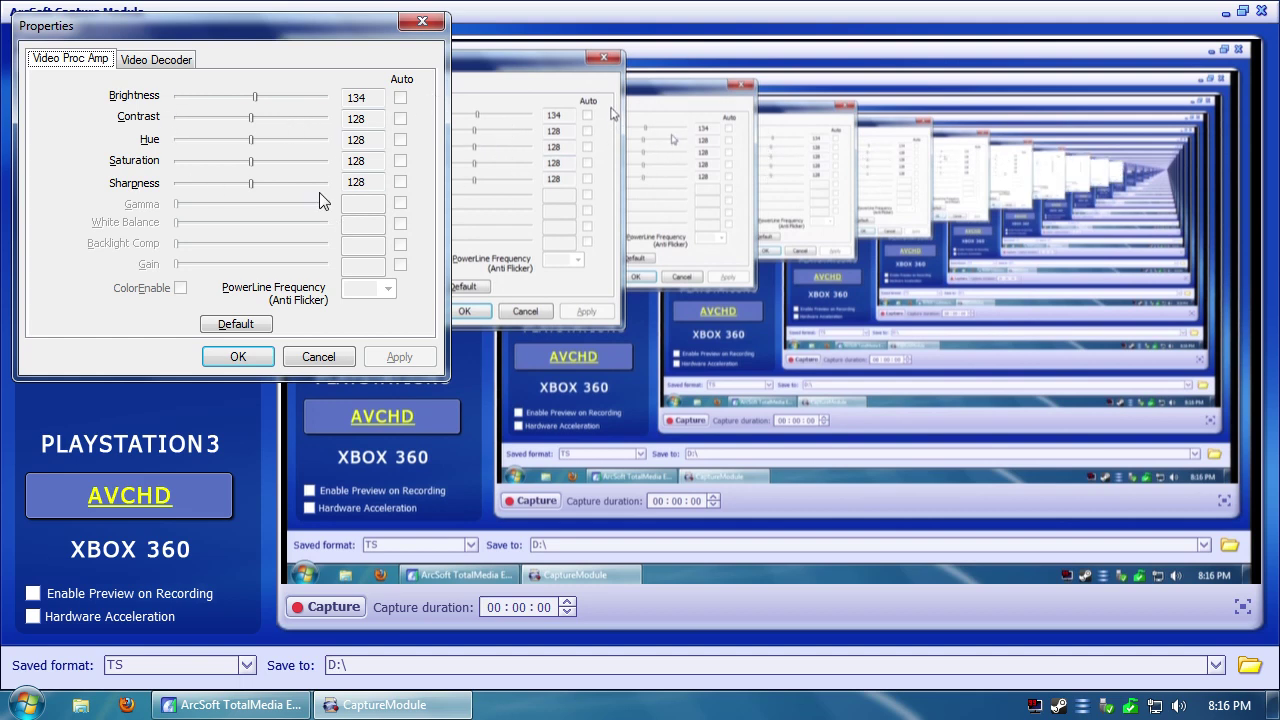
click(163, 58)
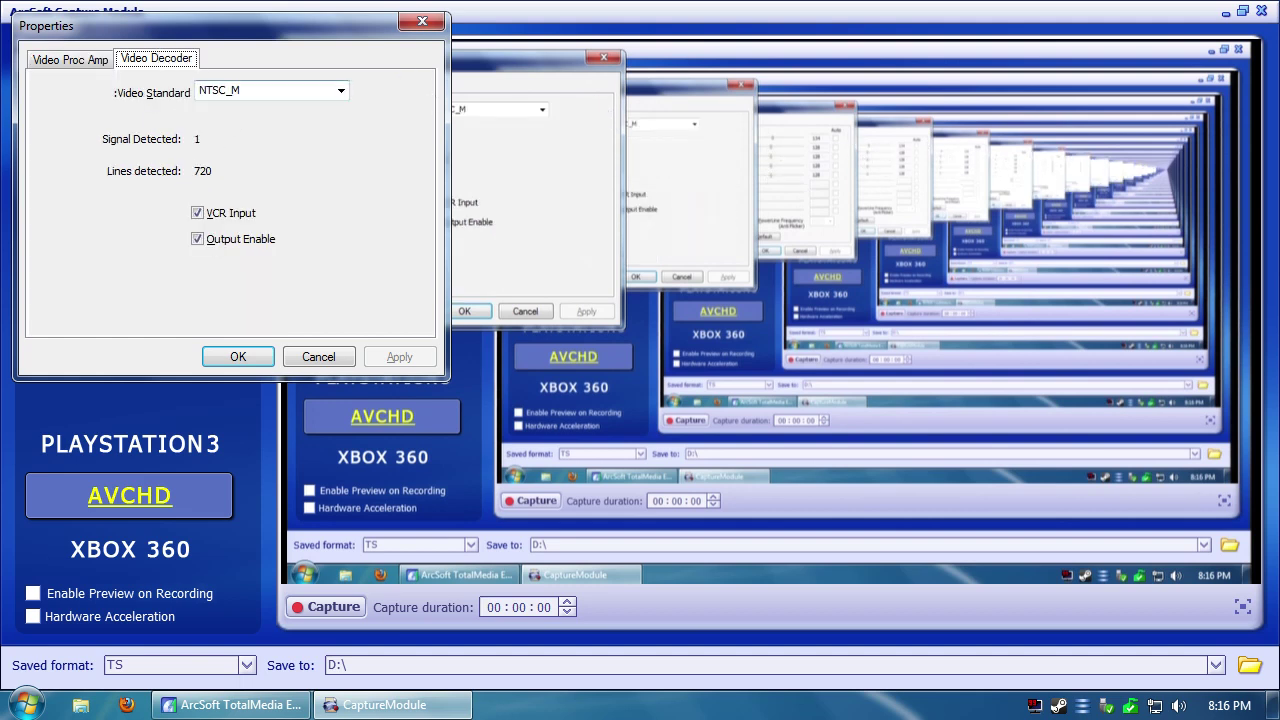
click(340, 92)
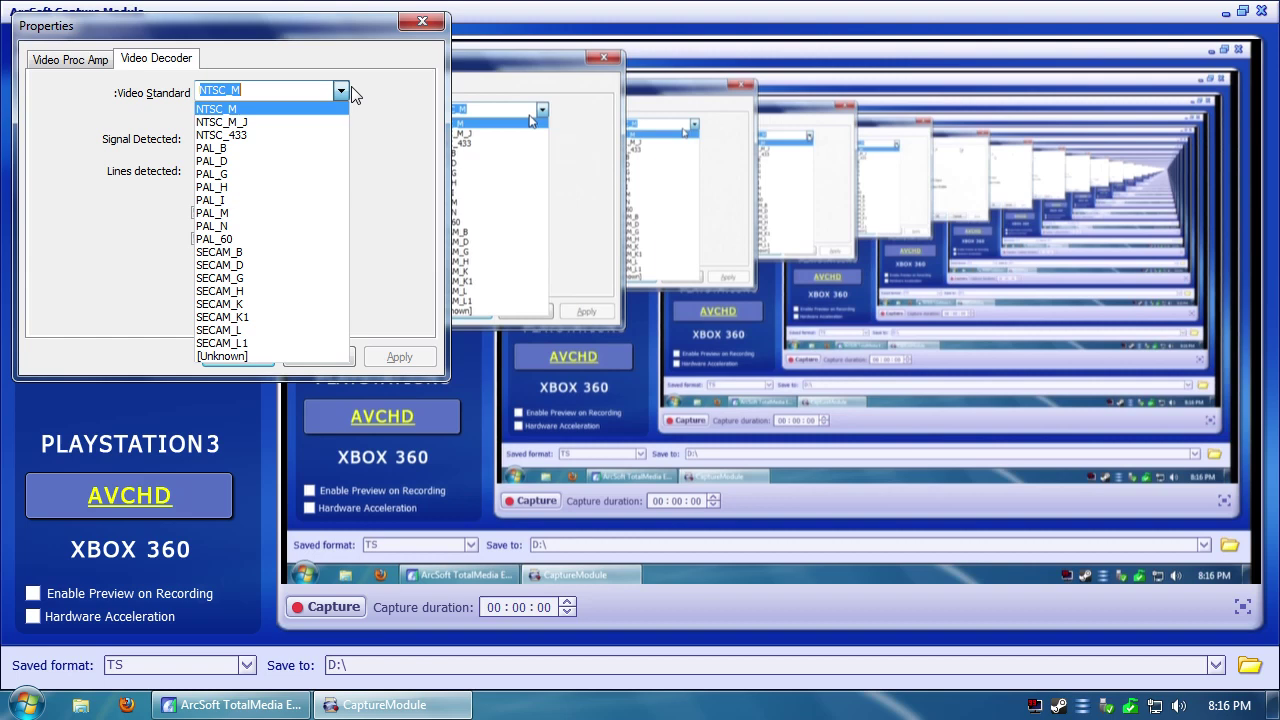
click(346, 88)
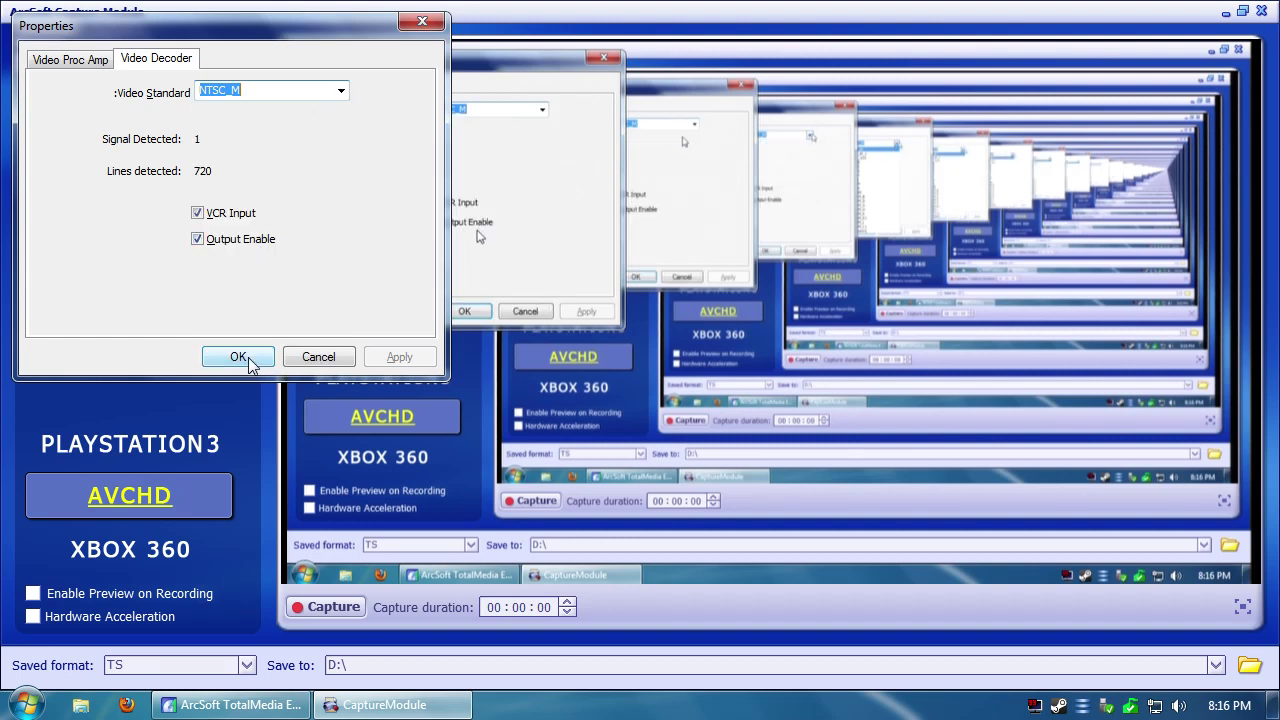
click(340, 92)
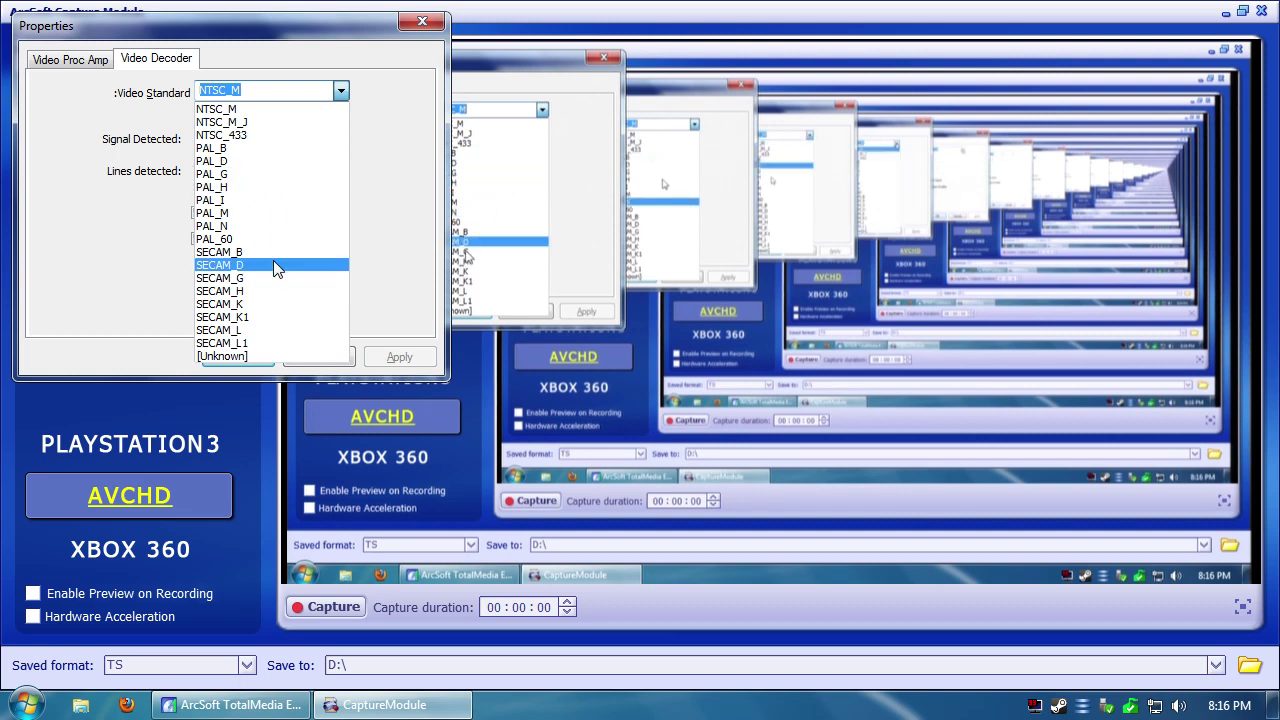
click(345, 88)
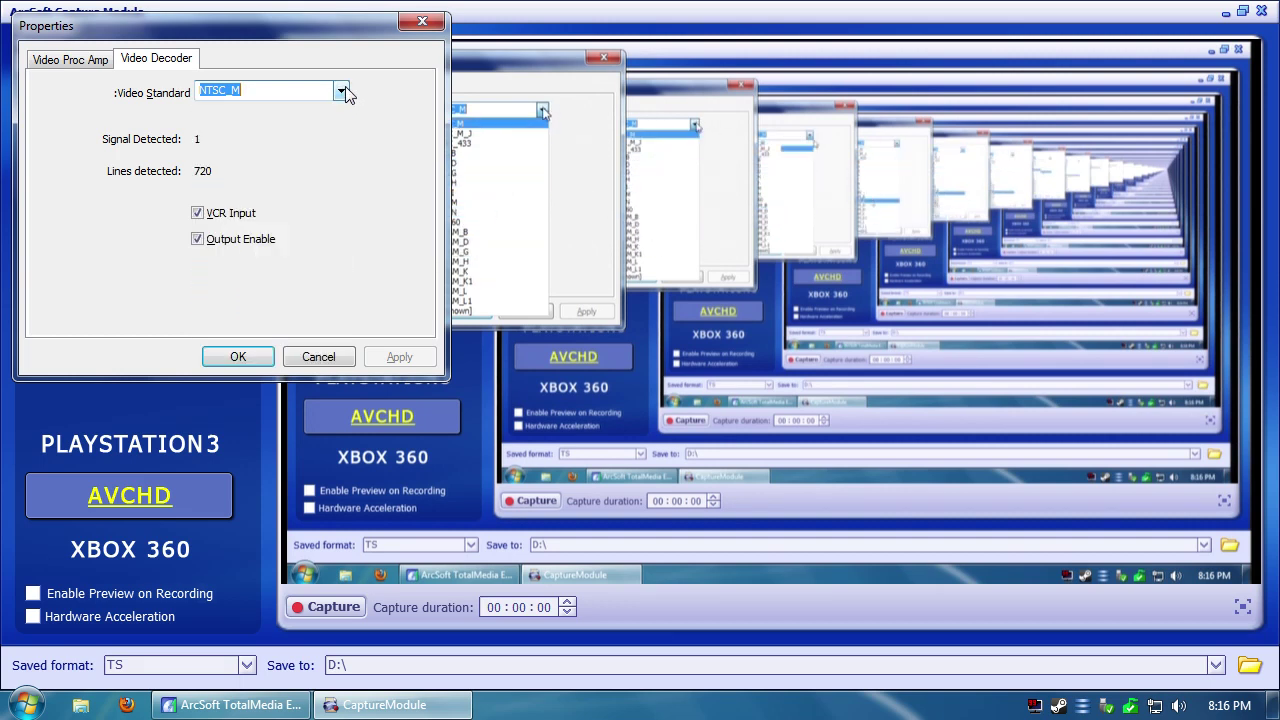
click(319, 357)
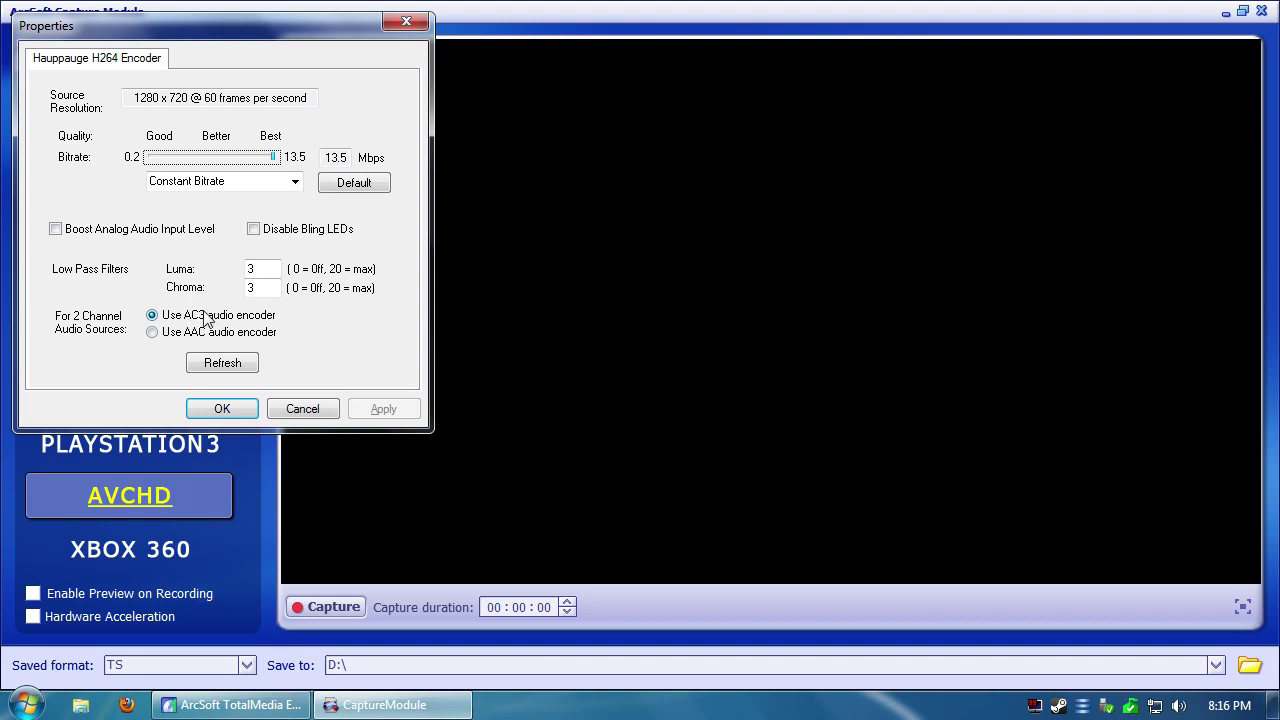
click(222, 410)
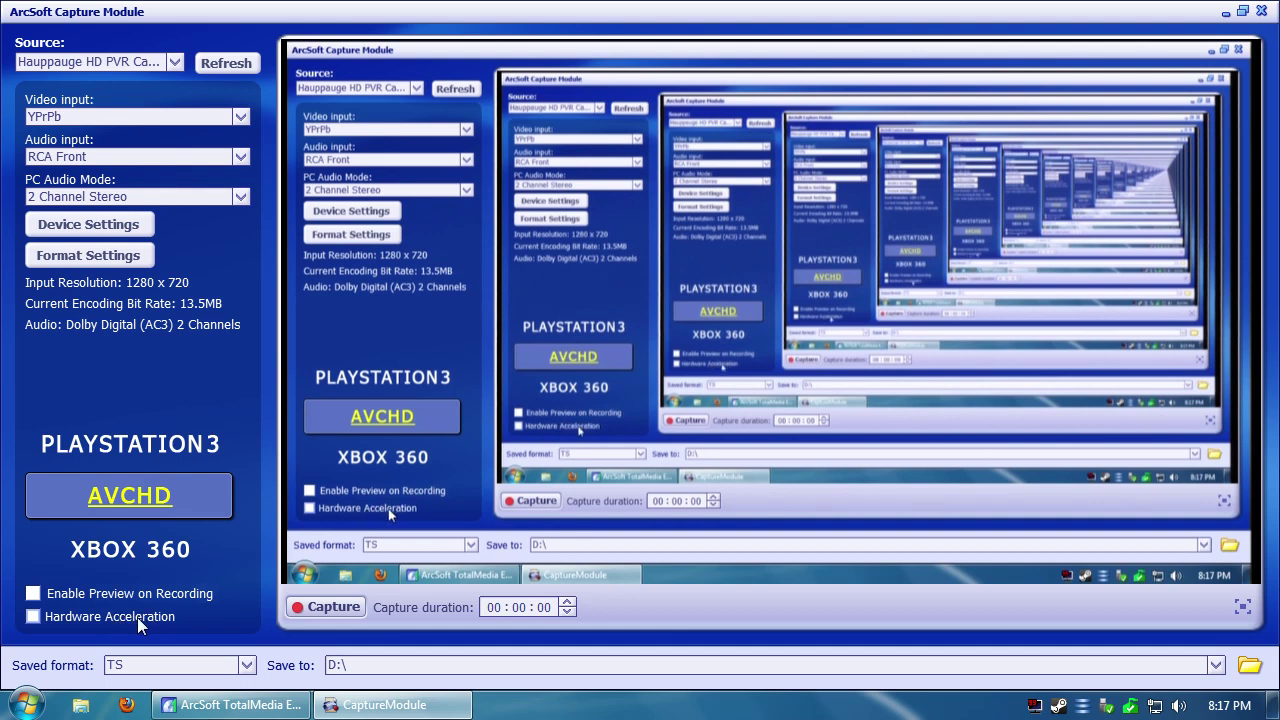
Set the audio input to RCA Back, record a short TS test capture to D:\, and close the capture software.
click(241, 156)
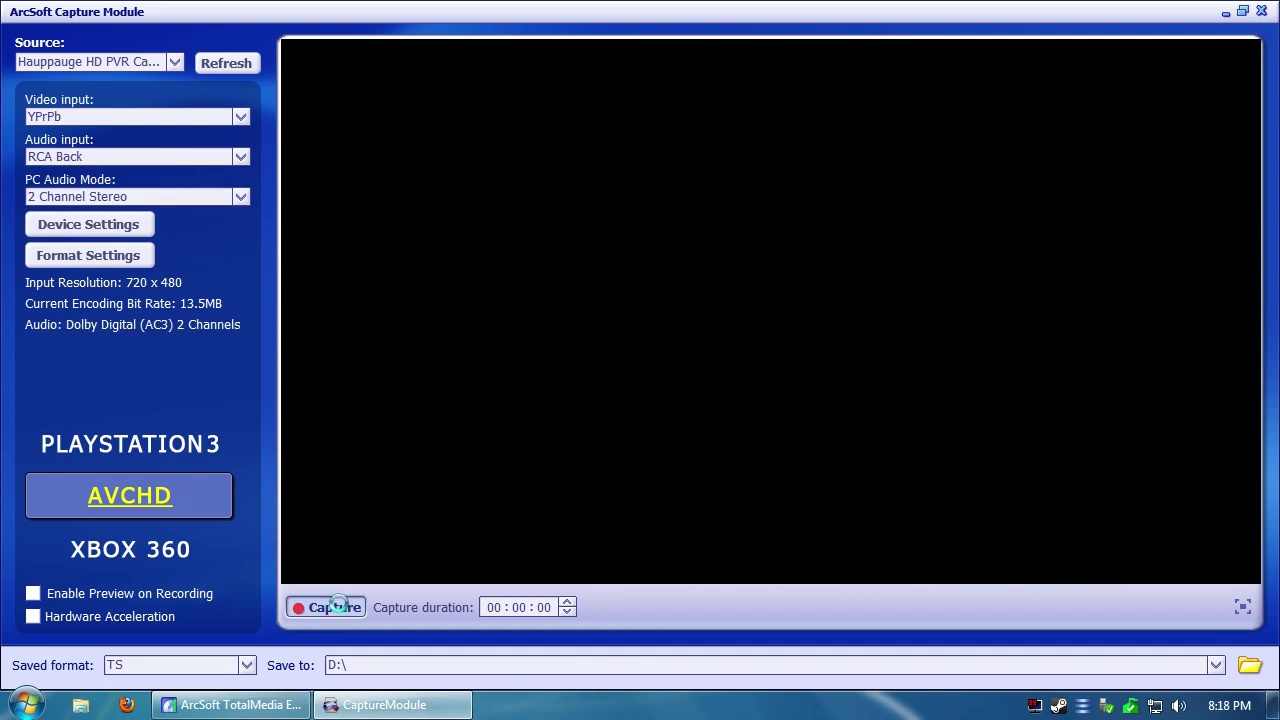
click(339, 606)
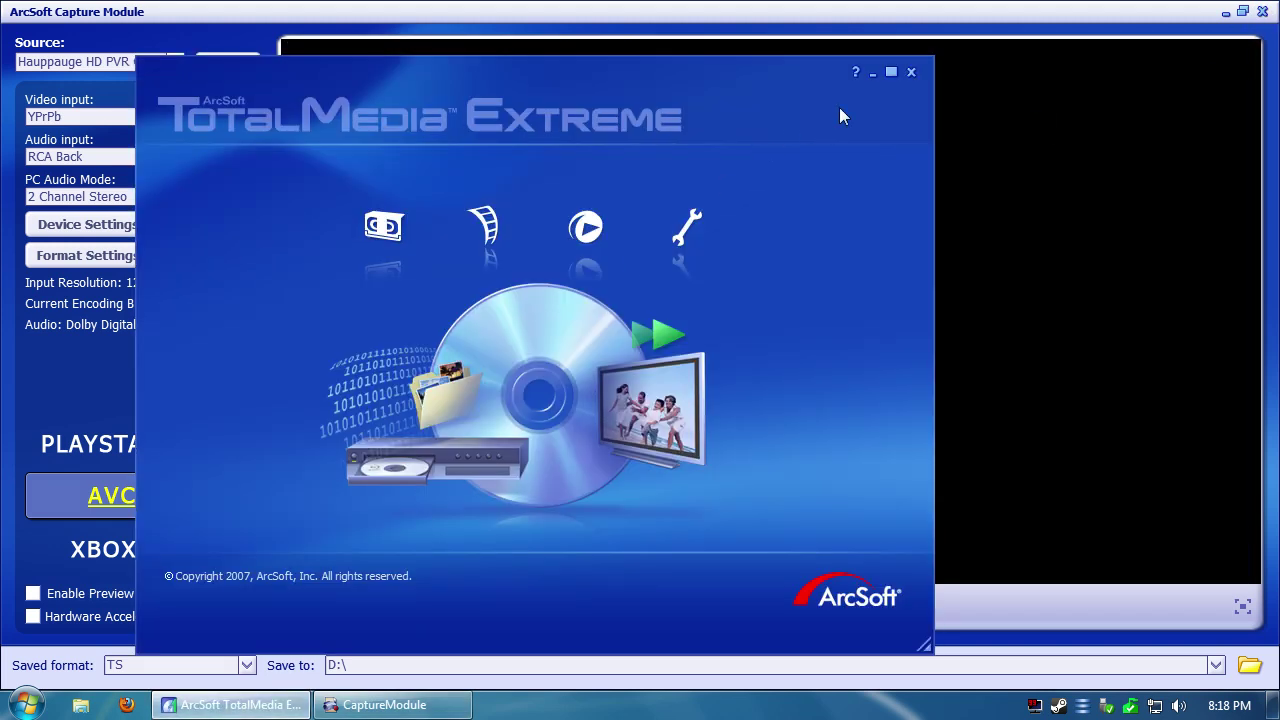
click(913, 75)
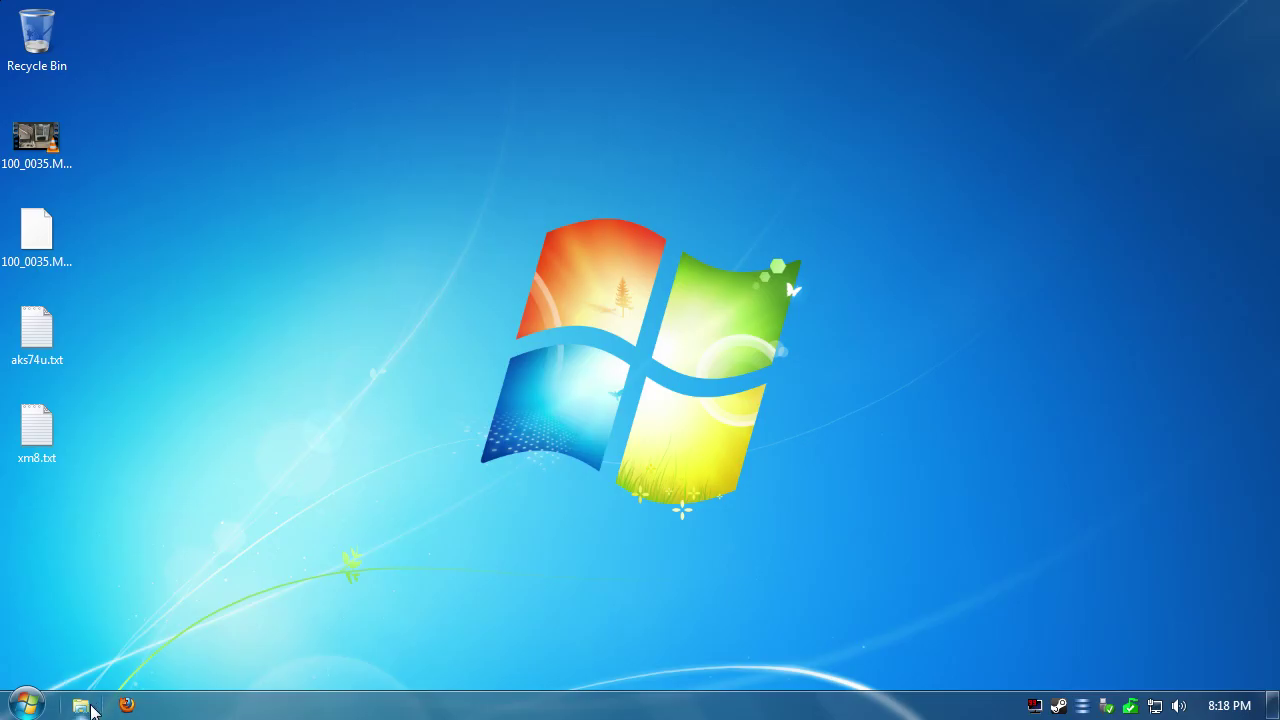
Play the recorded file 2010_9_27_20_18_1.TS from the Big Papa (D:) drive in VLC, and close the player and folder.
click(88, 706)
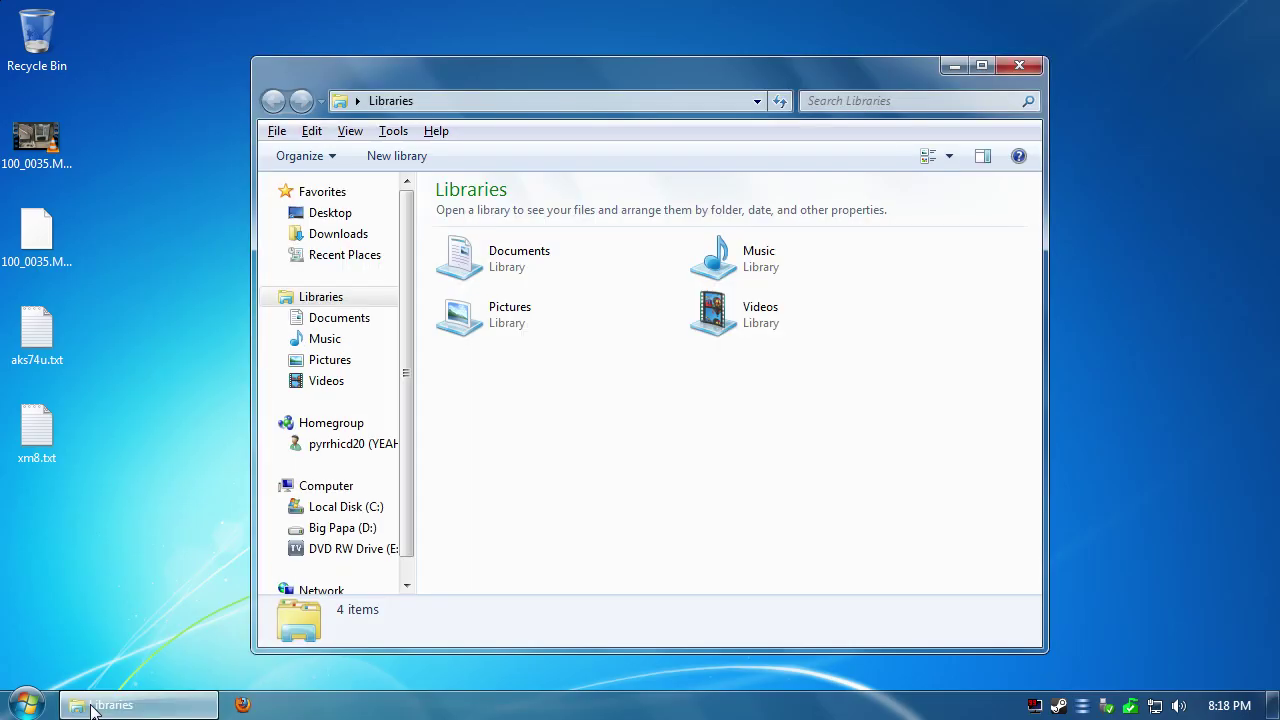
click(342, 529)
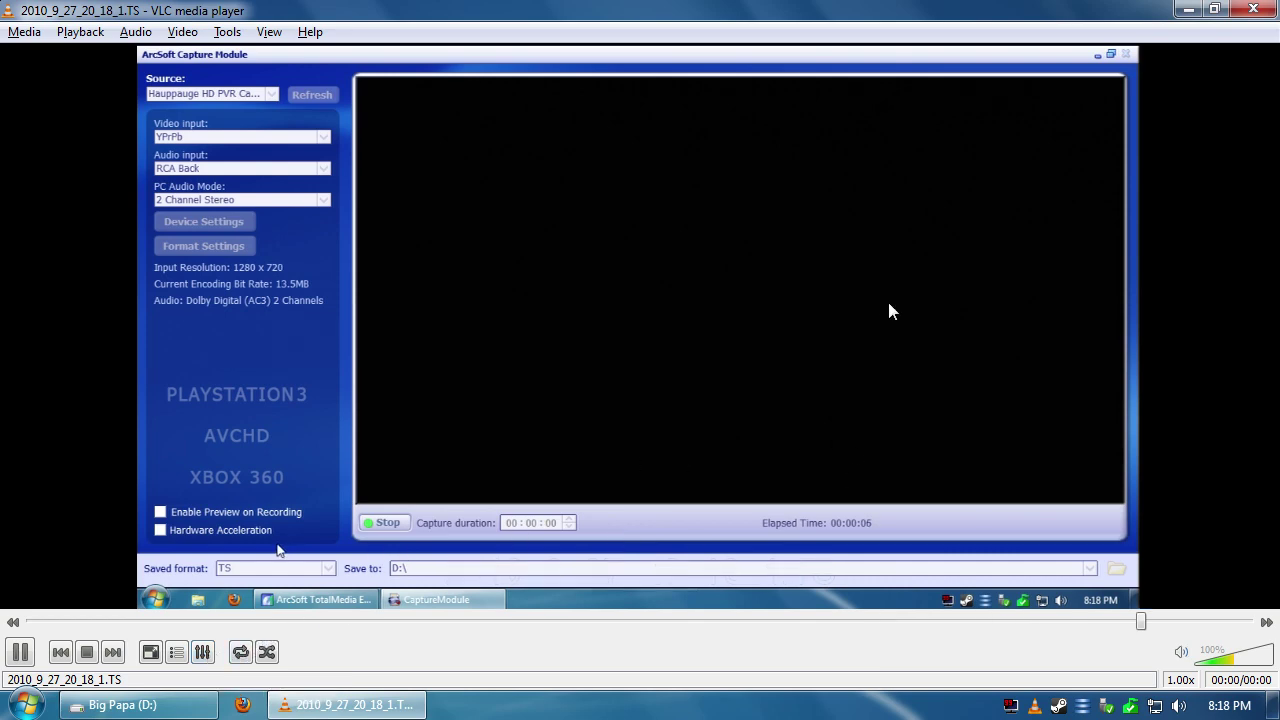
click(1262, 9)
click(1022, 62)
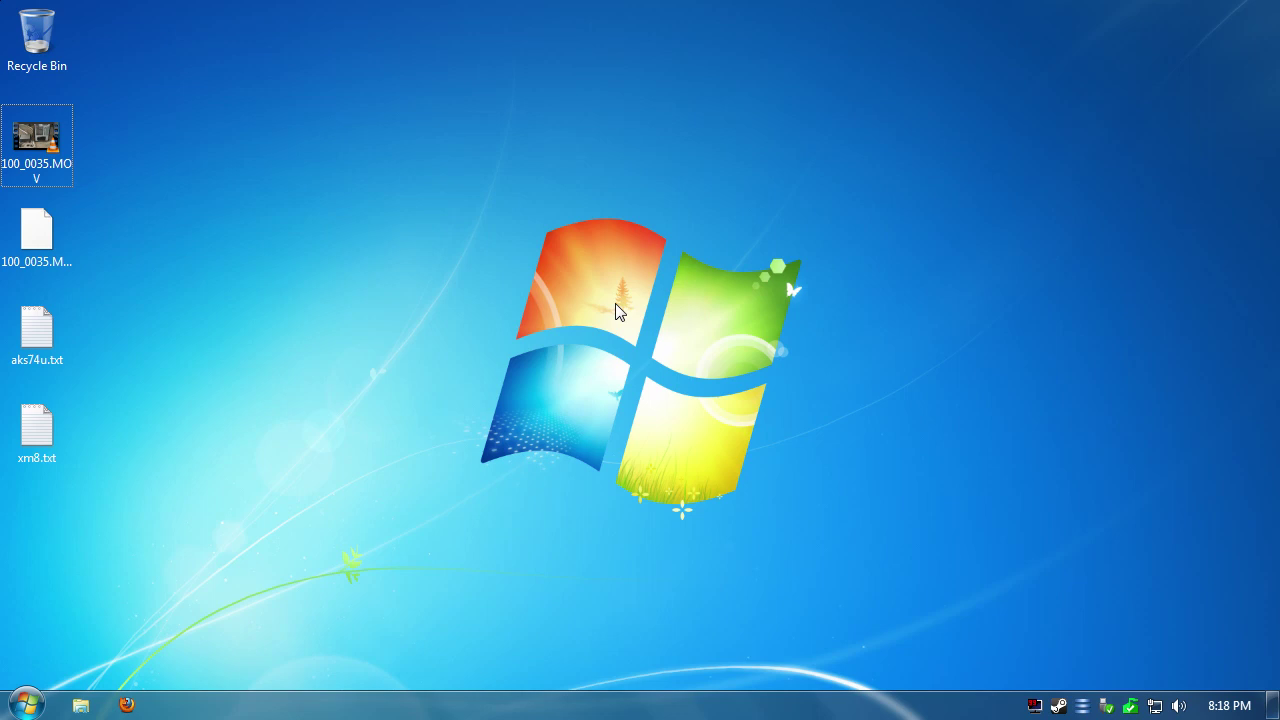